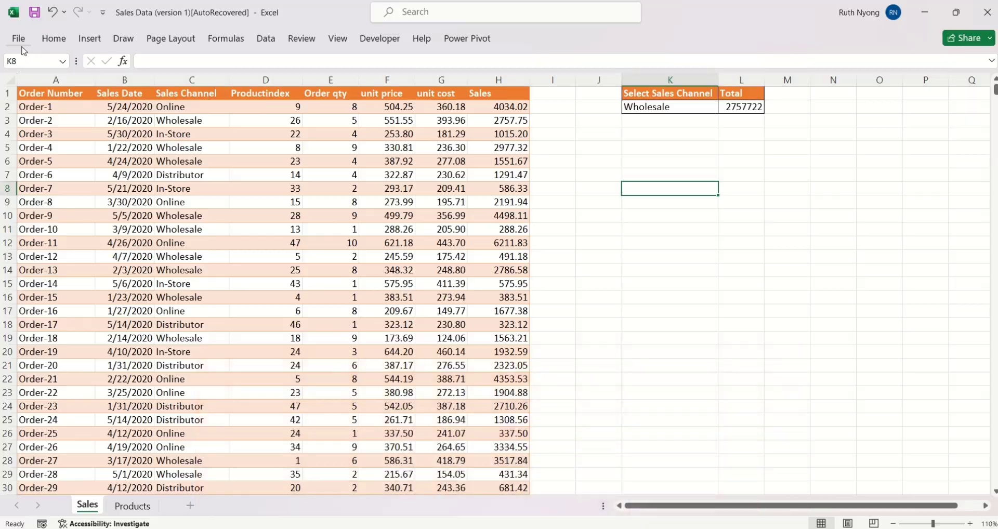
# Examine the workbook's password encryption prompt and close it without setting a password.
pyautogui.click(20, 44)
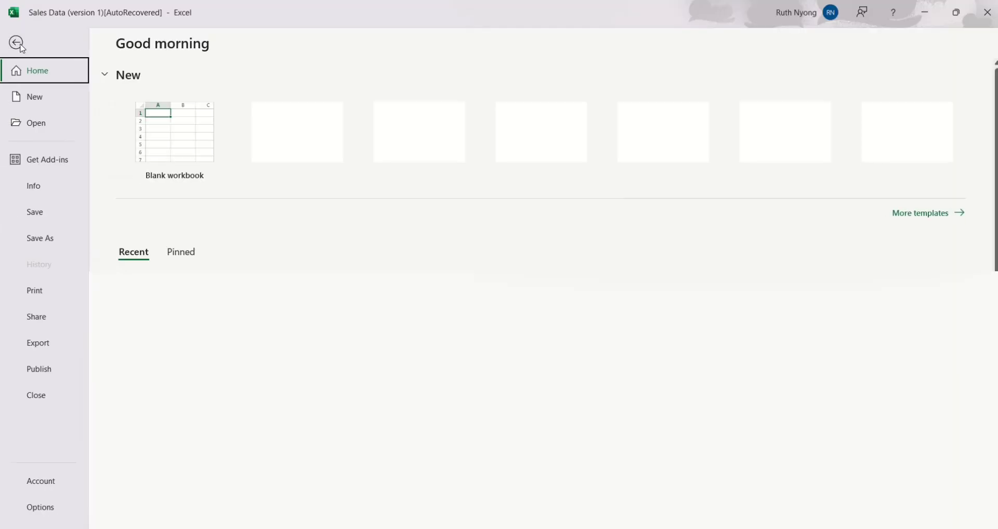
pyautogui.click(34, 188)
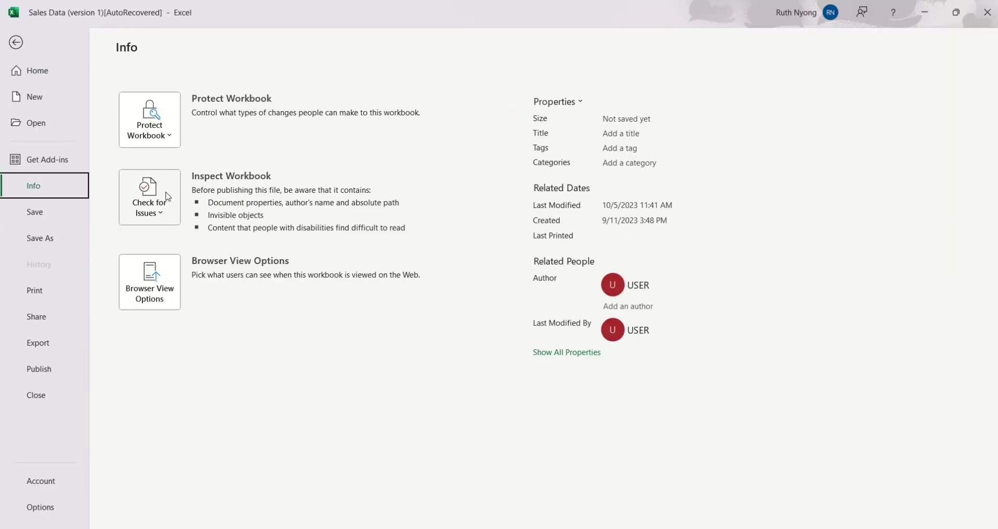
pyautogui.click(167, 144)
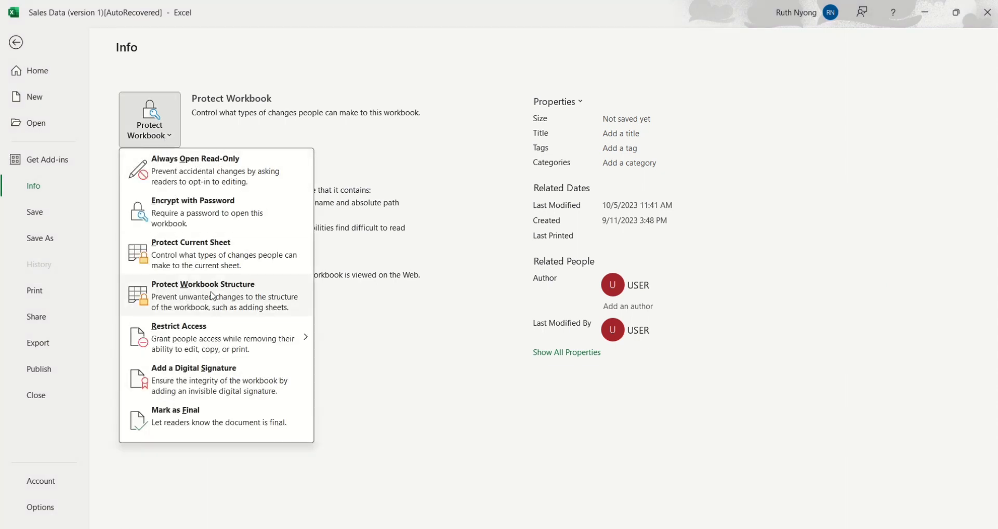
pyautogui.click(208, 218)
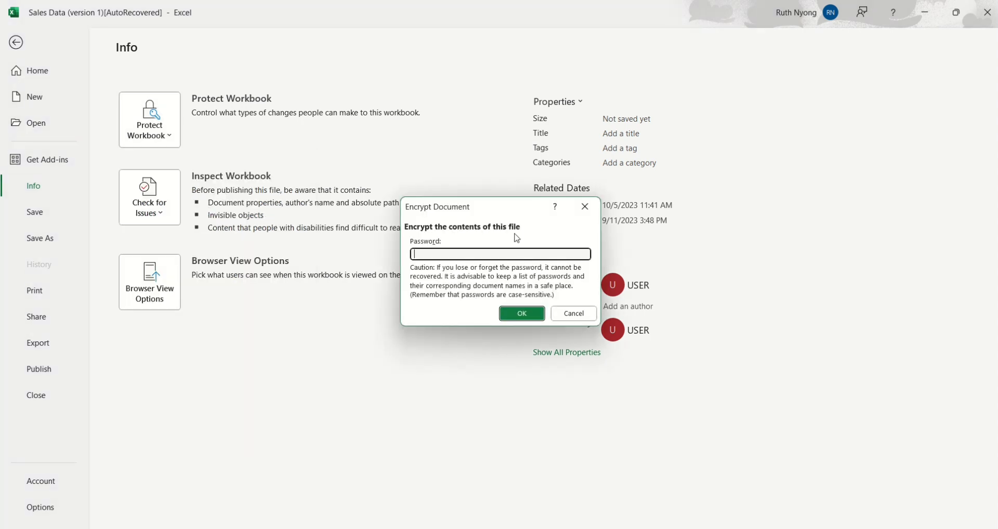
pyautogui.moveTo(506, 210); pyautogui.dragTo(436, 168)
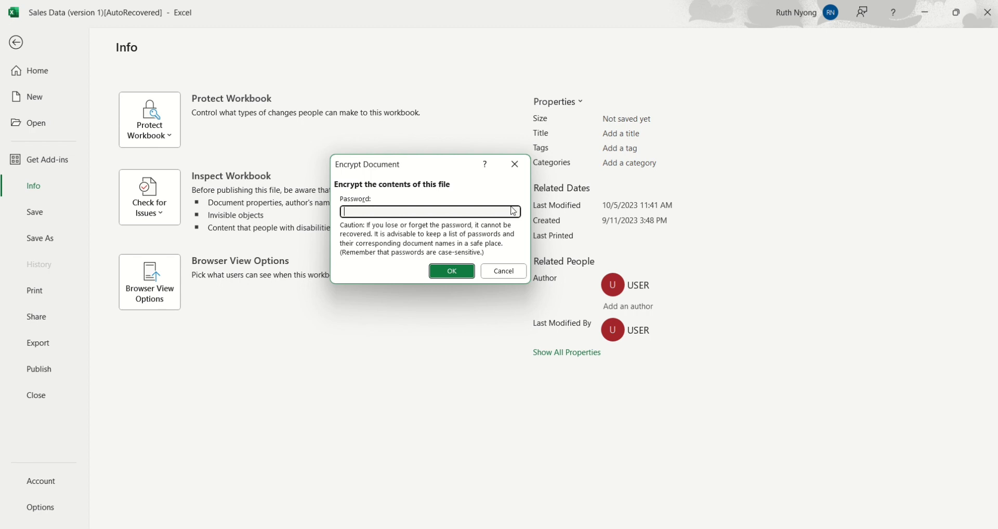
pyautogui.click(516, 165)
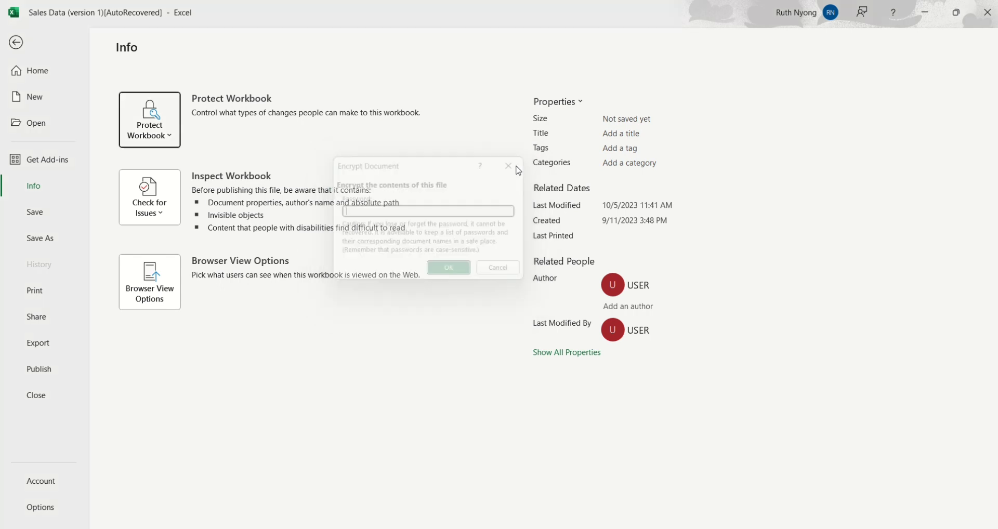
# Examine the general file-sharing password options offered when saving a copy, cancel the save and return to the worksheet.
pyautogui.click(47, 241)
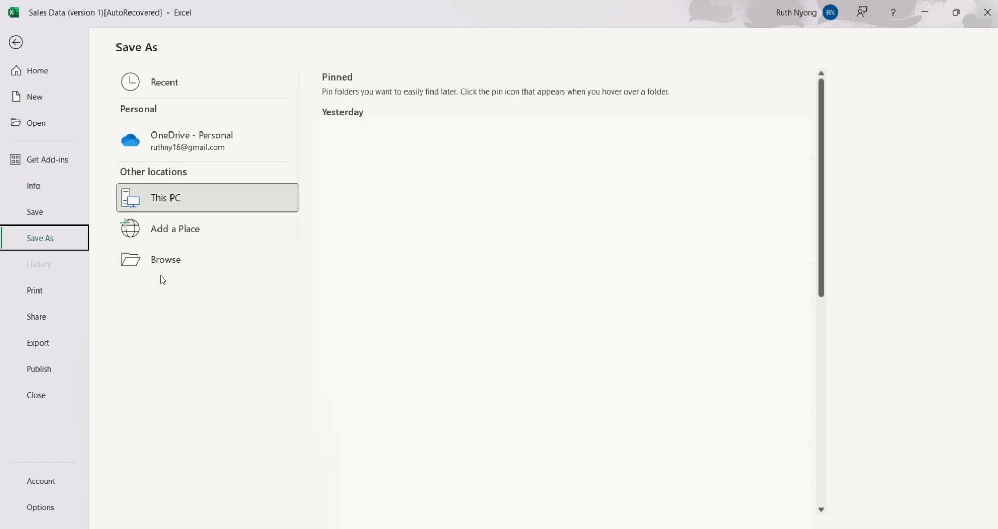
pyautogui.click(163, 263)
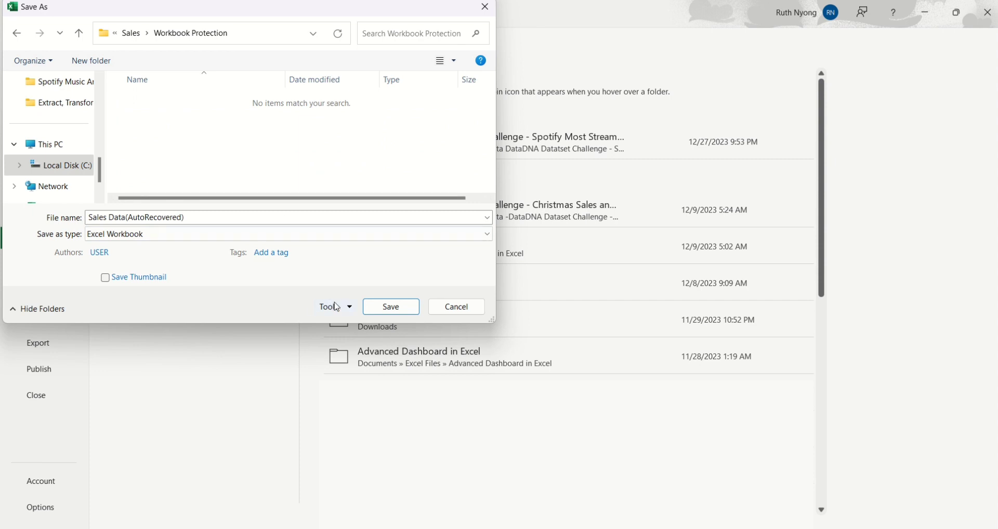
pyautogui.click(350, 307)
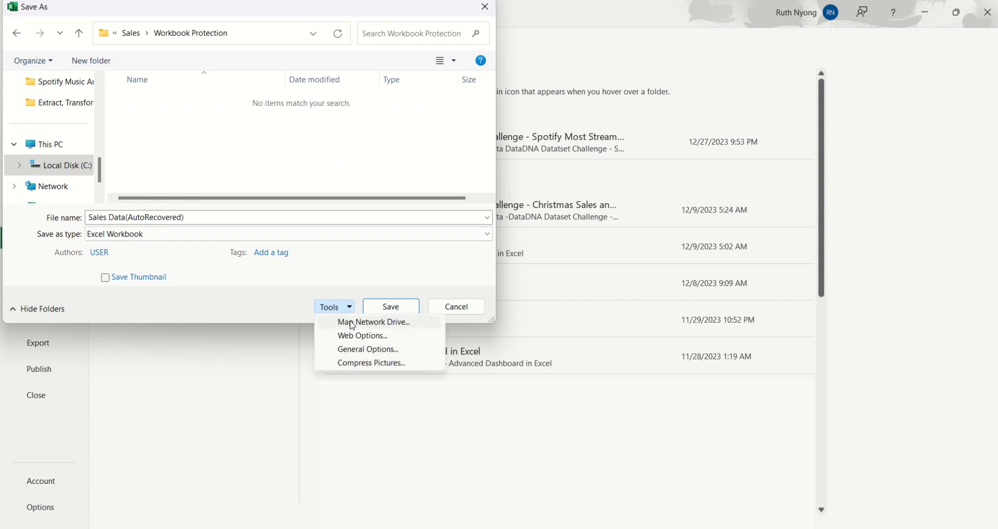
pyautogui.click(353, 352)
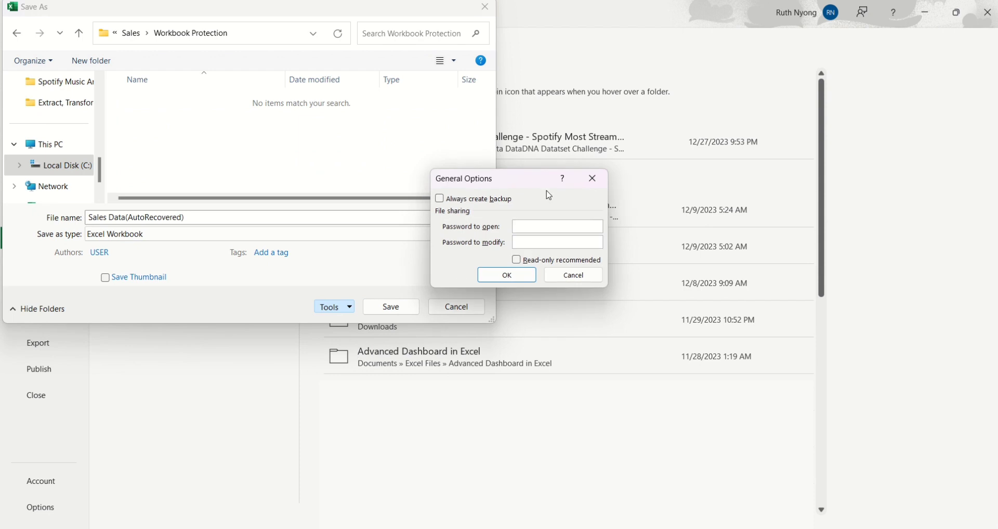
pyautogui.moveTo(536, 186); pyautogui.dragTo(330, 149)
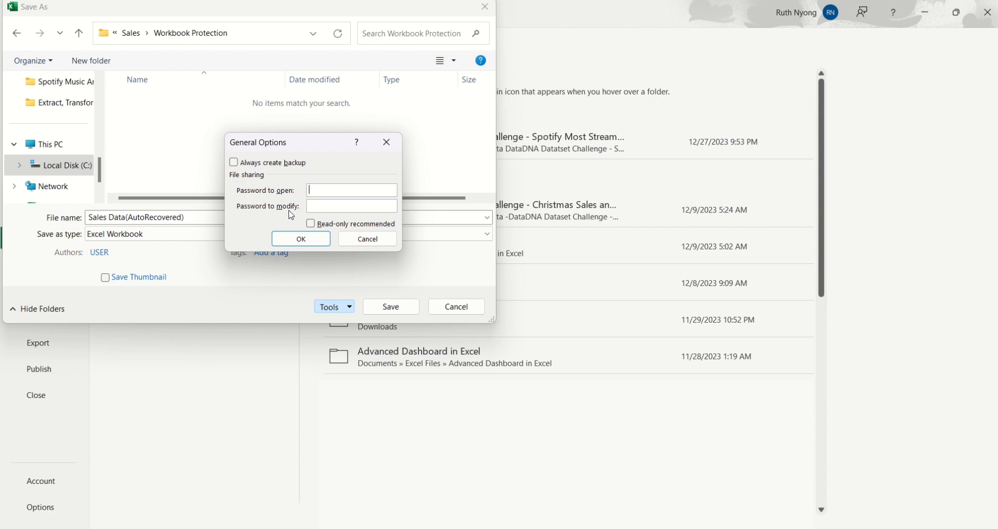
pyautogui.click(356, 244)
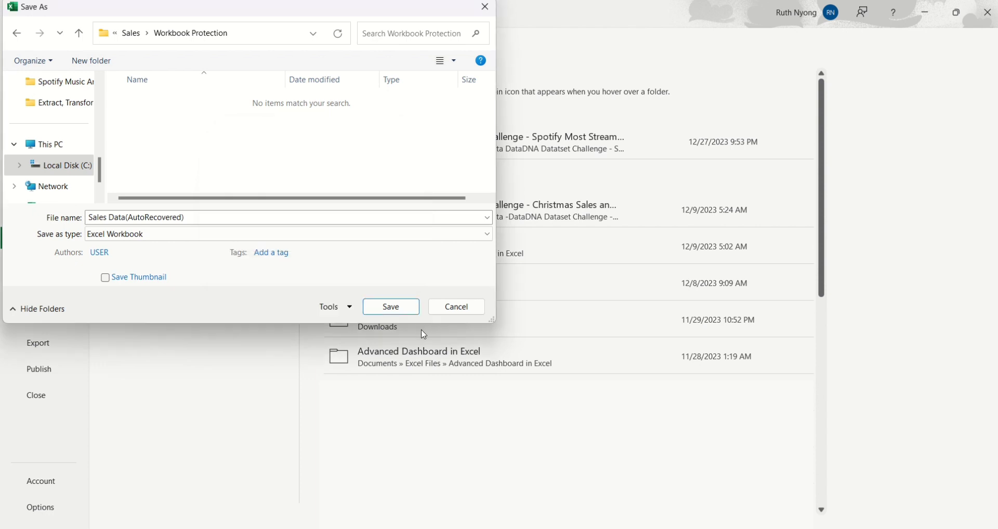
pyautogui.click(456, 308)
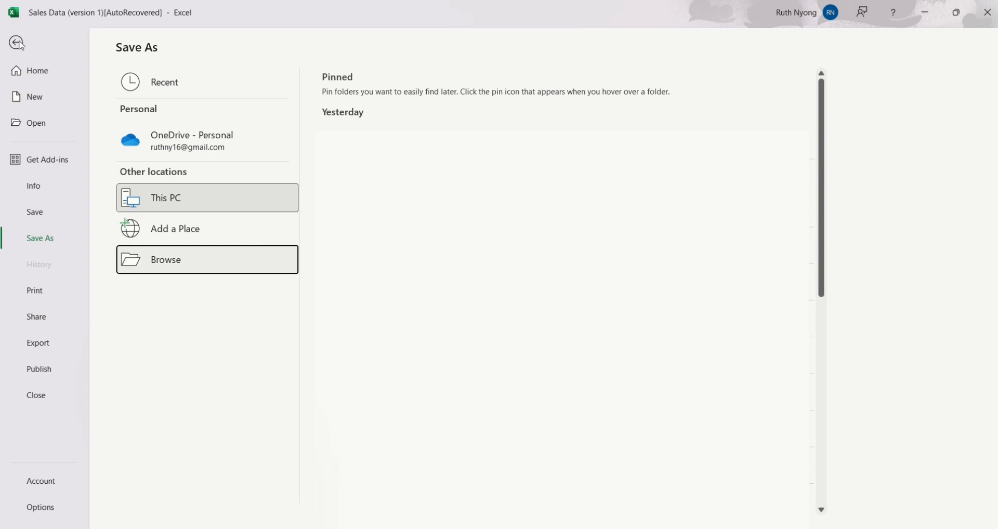
pyautogui.click(16, 42)
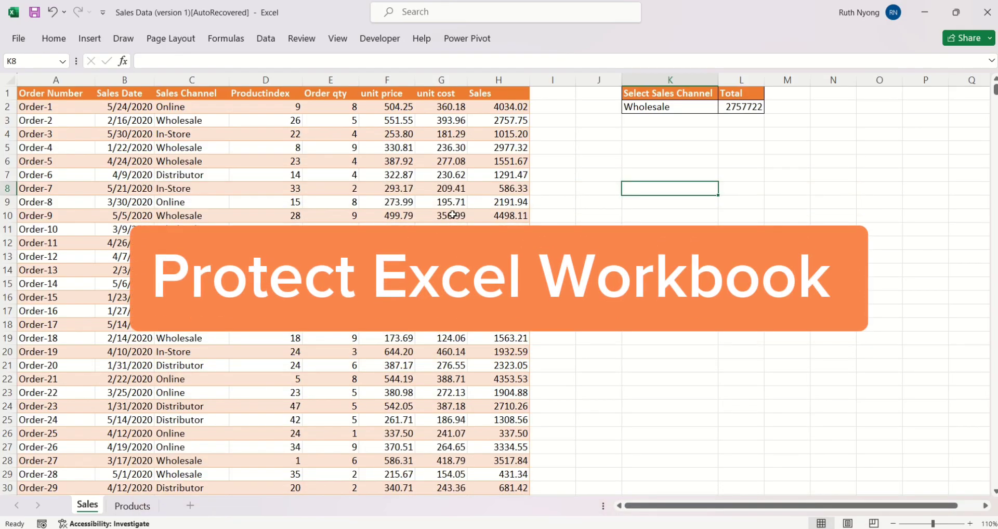
# Protect the workbook's structure with a password, confirm it, and check which sheet commands the Sales sheet still offers.
pyautogui.click(302, 39)
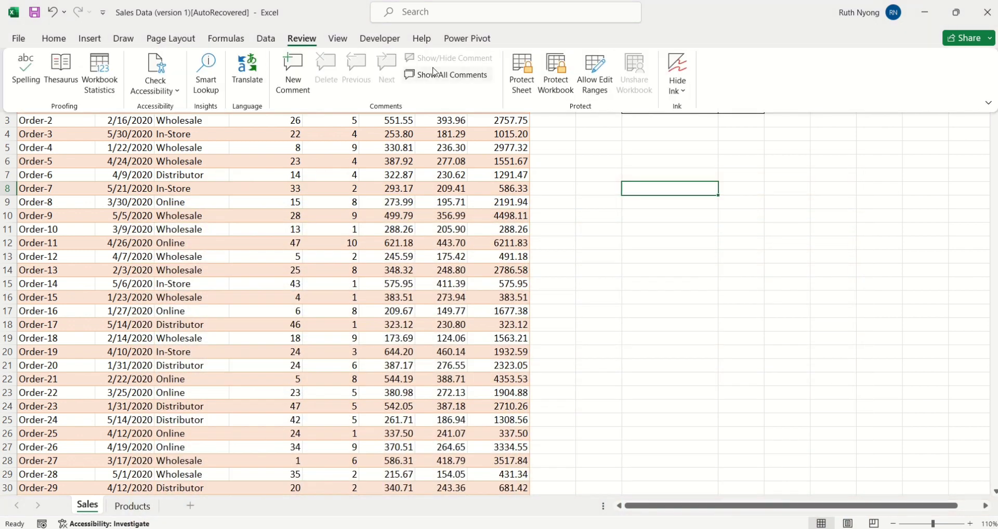
pyautogui.click(562, 94)
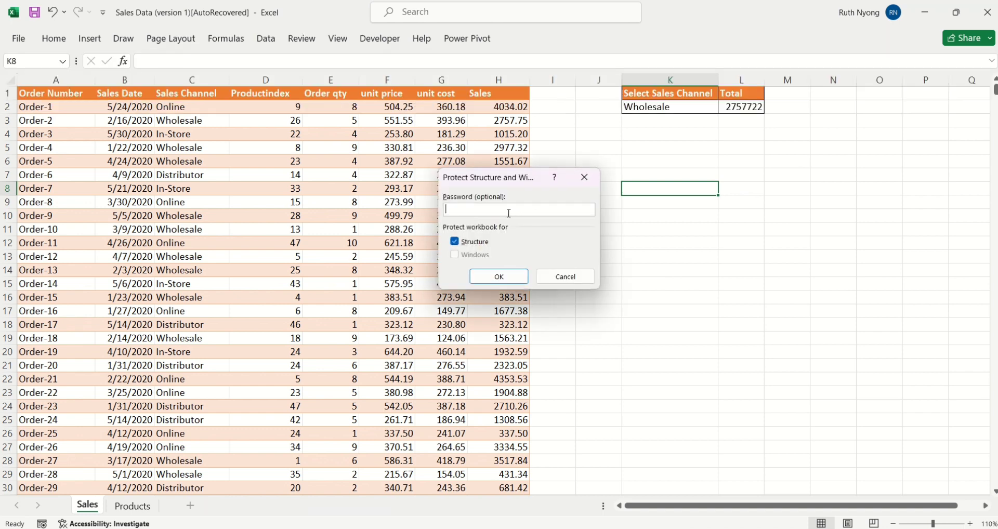
pyautogui.write('1234')
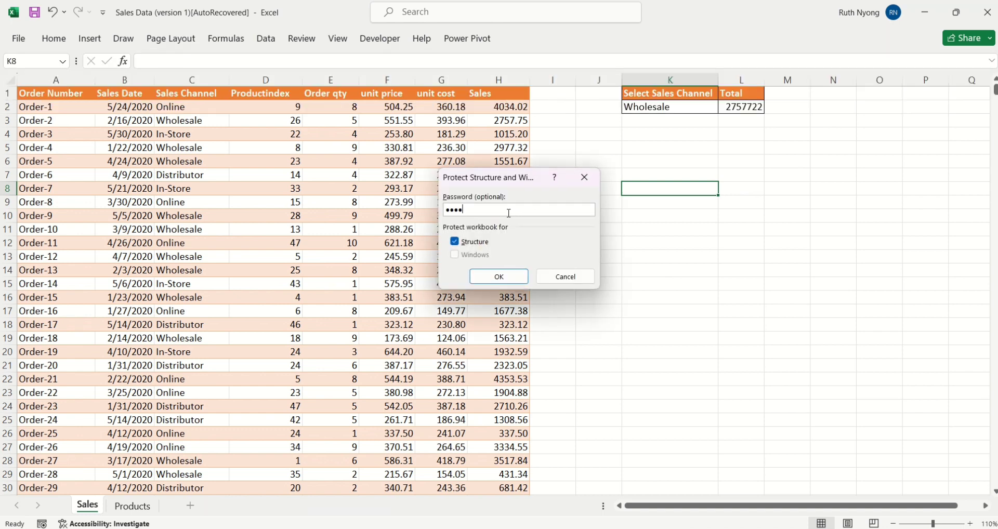
pyautogui.click(499, 277)
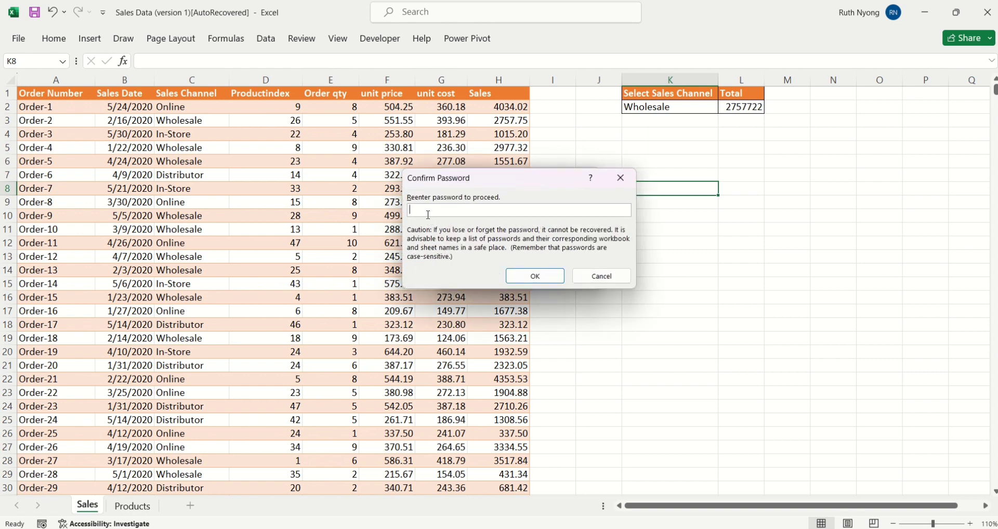
pyautogui.write('••••')
pyautogui.click(535, 276)
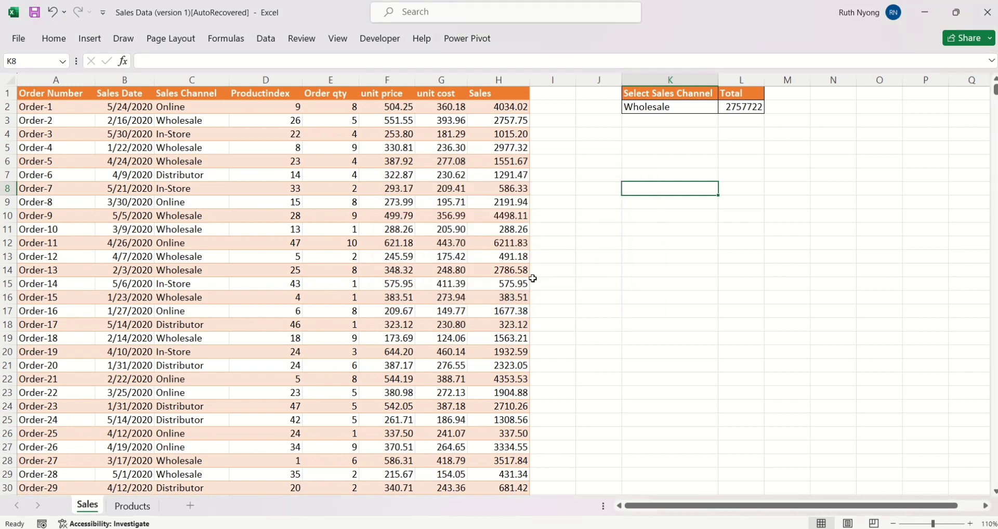
pyautogui.rightClick(93, 507)
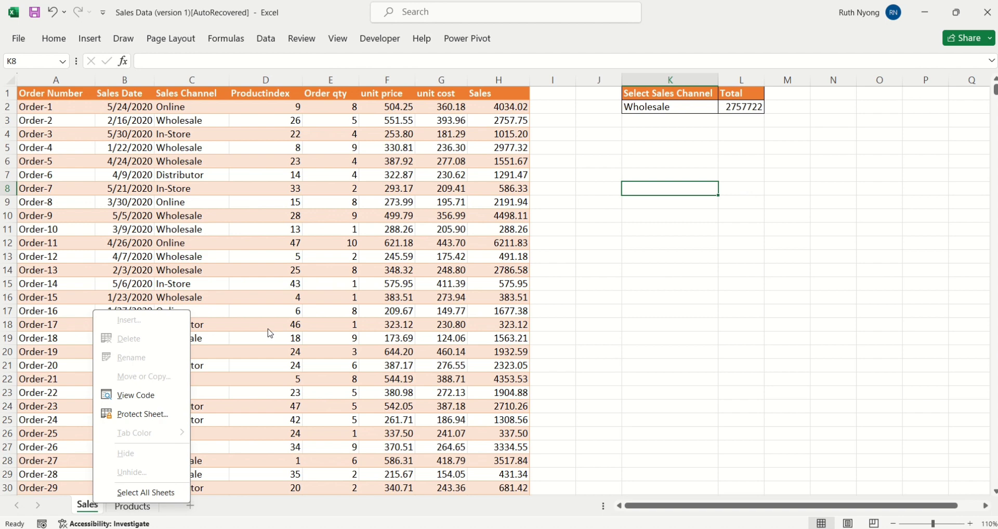
pyautogui.click(317, 290)
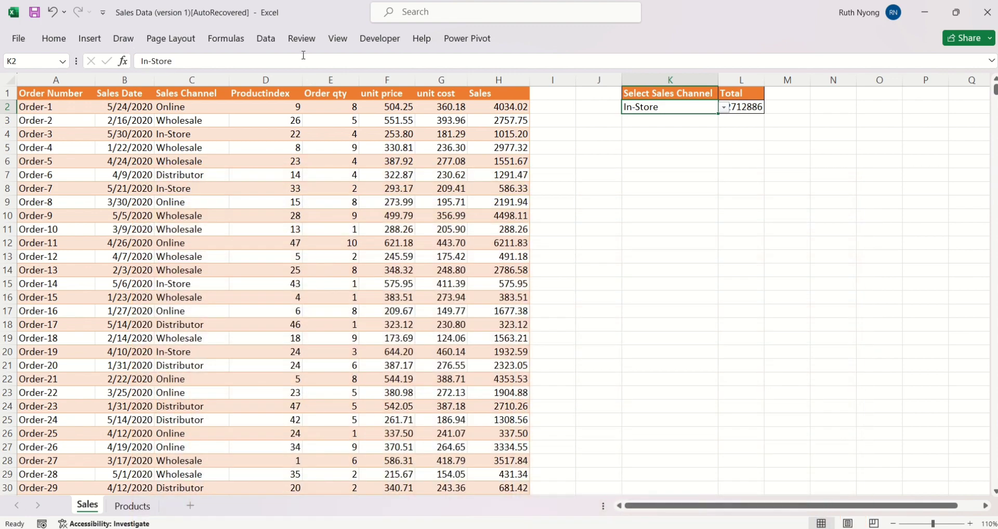
# Protect the Sales sheet with a password, keeping the default user permissions, and re-enter the password to confirm.
pyautogui.click(301, 46)
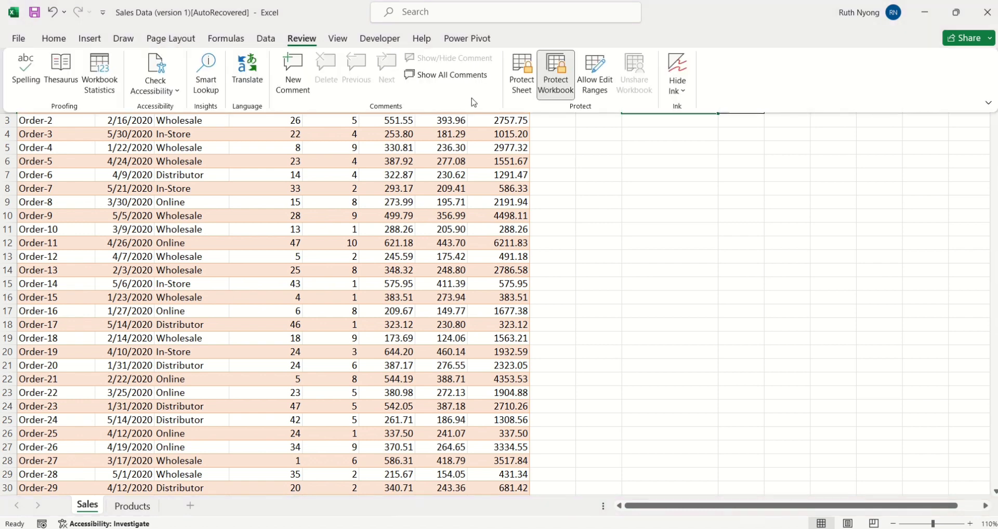
pyautogui.click(527, 90)
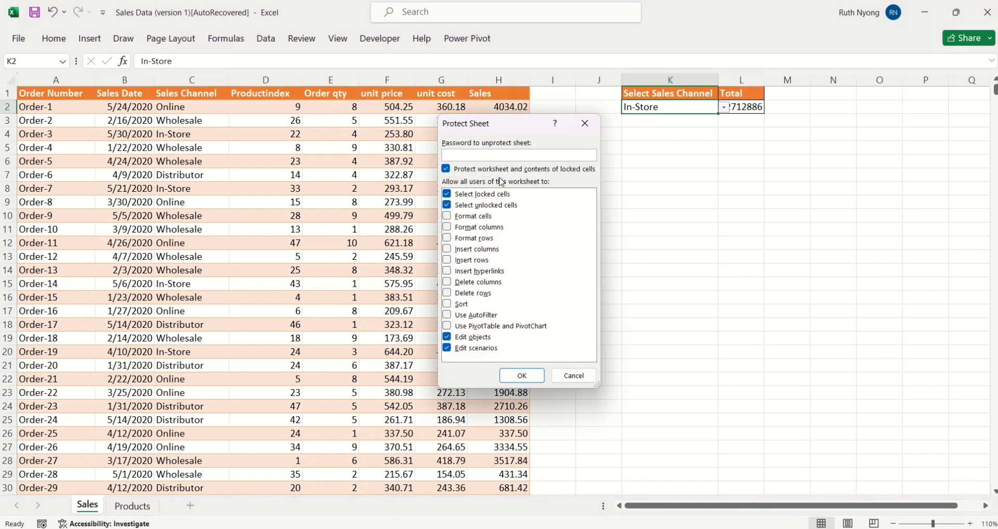
pyautogui.write('1234')
pyautogui.click(518, 377)
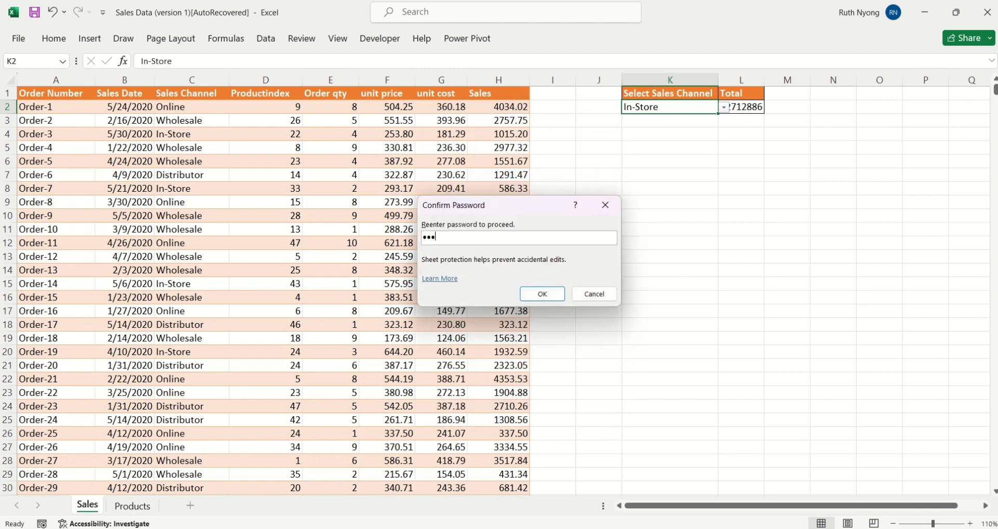
pyautogui.click(529, 294)
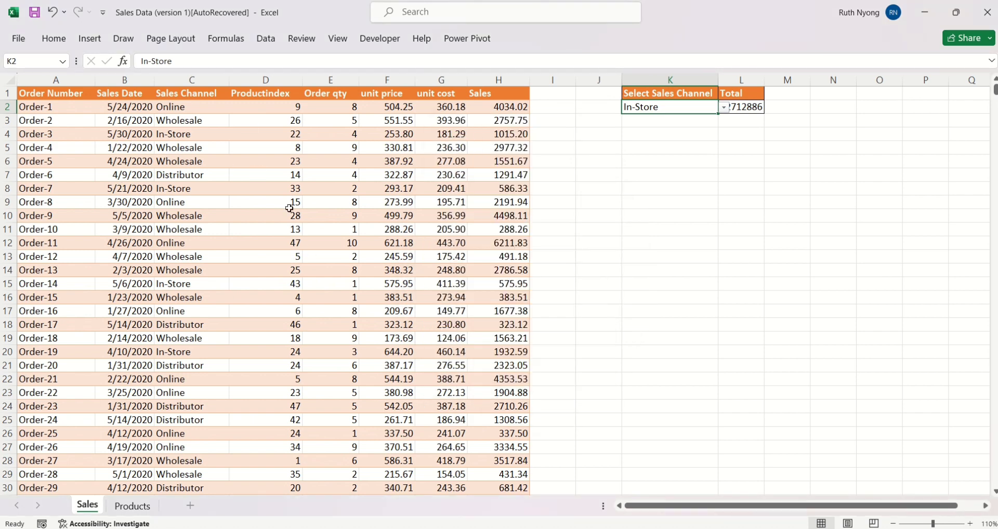
# Test selecting various cells in the protected sales table, finishing on cell E11.
pyautogui.click(190, 198)
pyautogui.click(181, 170)
pyautogui.click(327, 206)
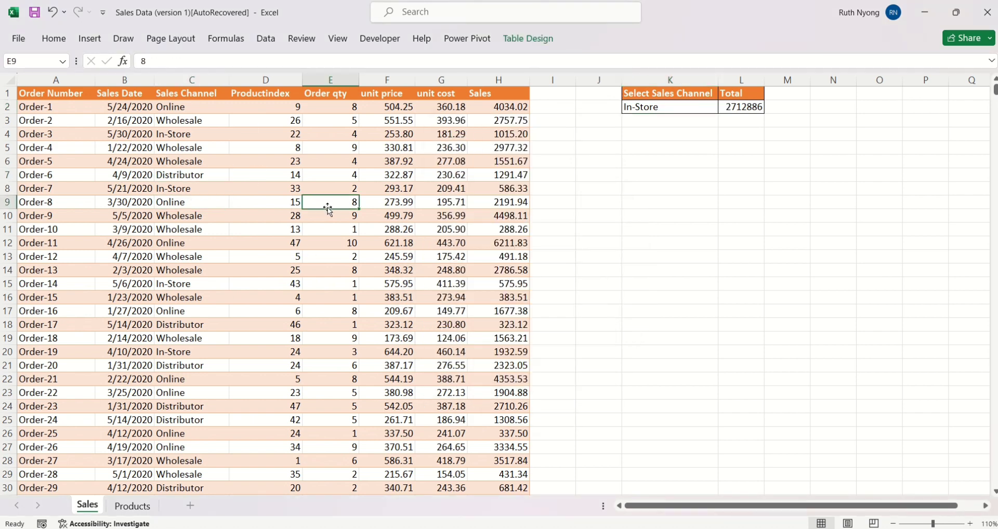
pyautogui.click(278, 341)
pyautogui.click(410, 209)
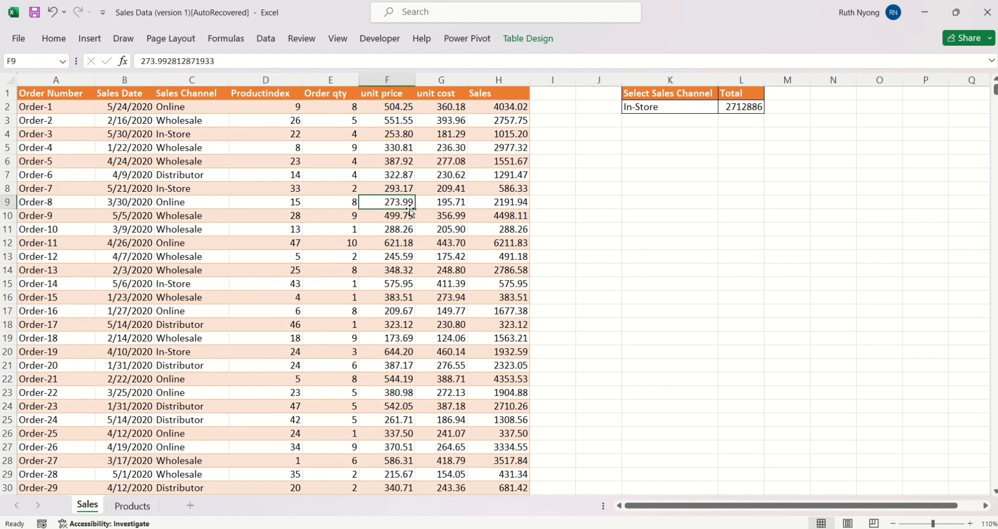
pyautogui.click(351, 227)
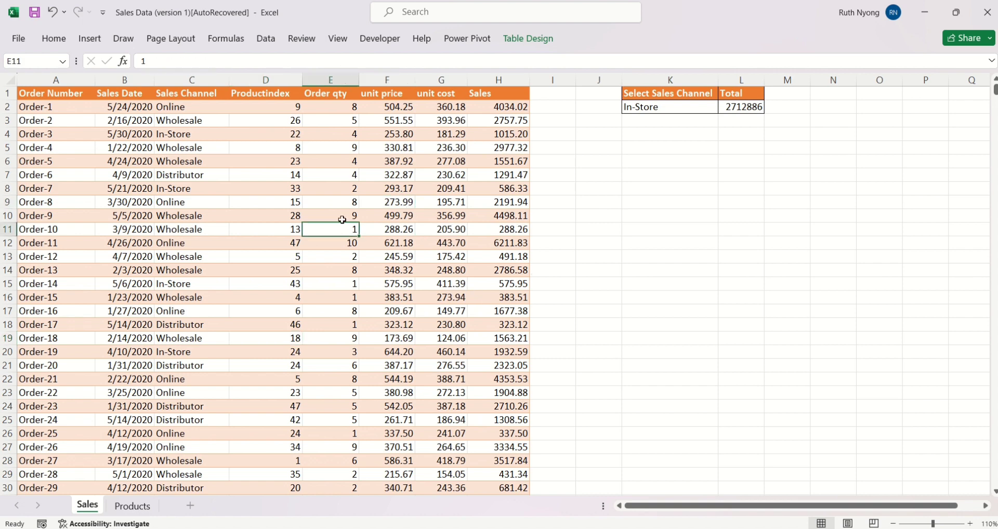
# Try to change the sales channel in K2 to Online on the protected sheet.
pyautogui.click(658, 109)
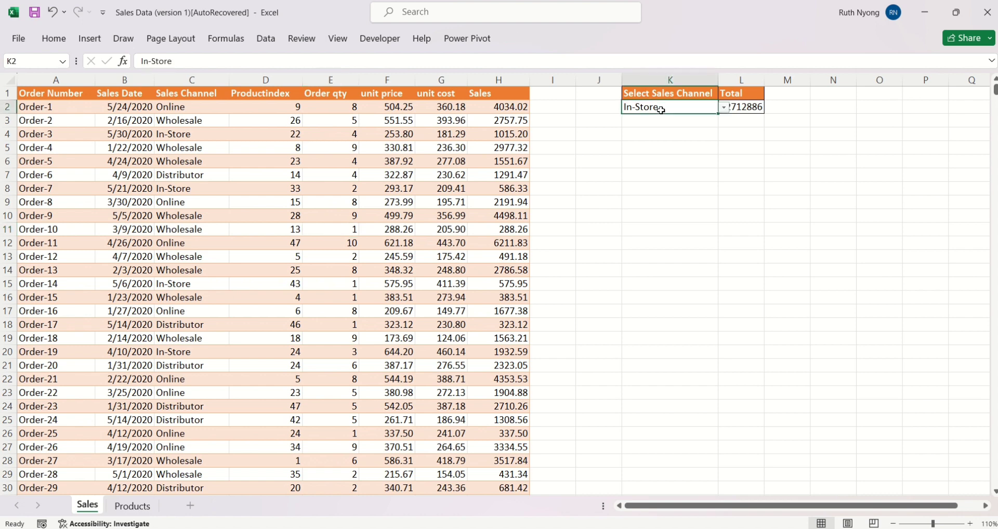
pyautogui.click(724, 108)
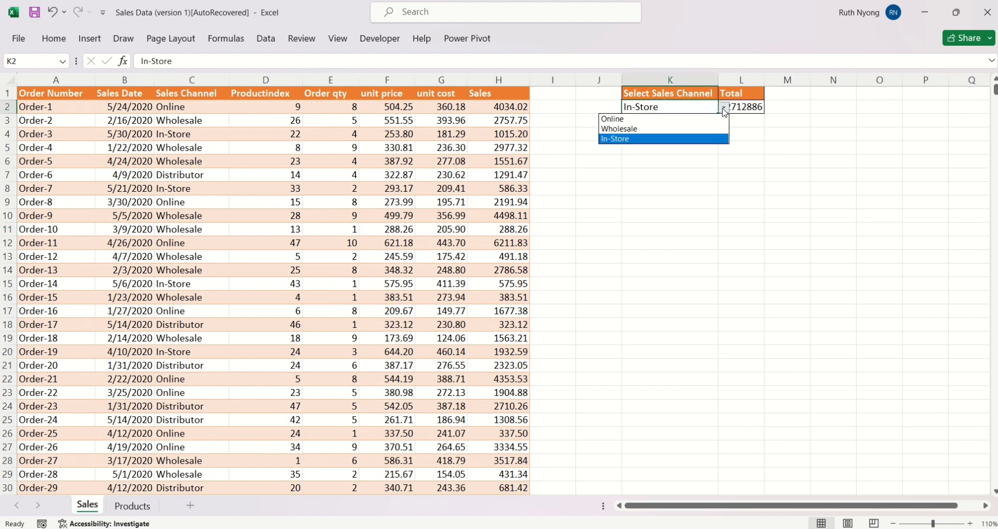
pyautogui.click(685, 125)
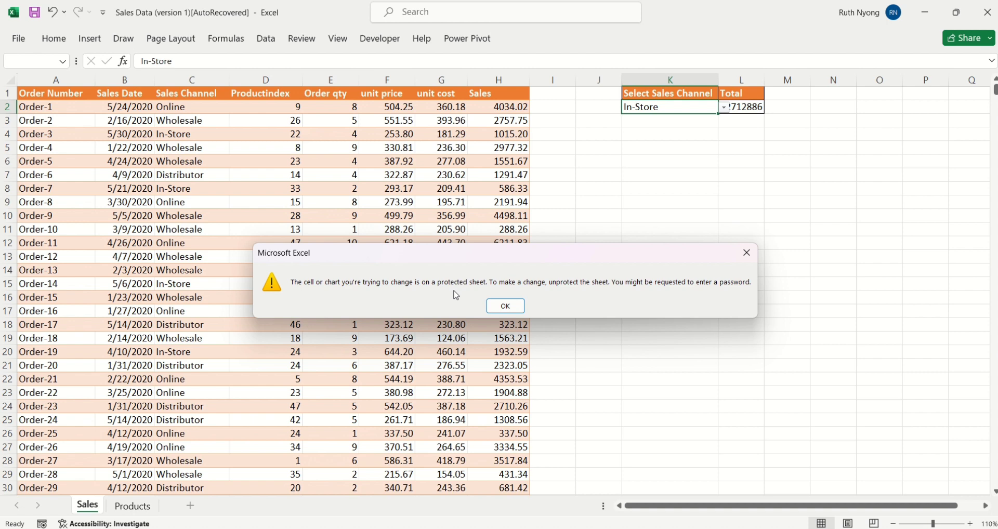
pyautogui.click(501, 310)
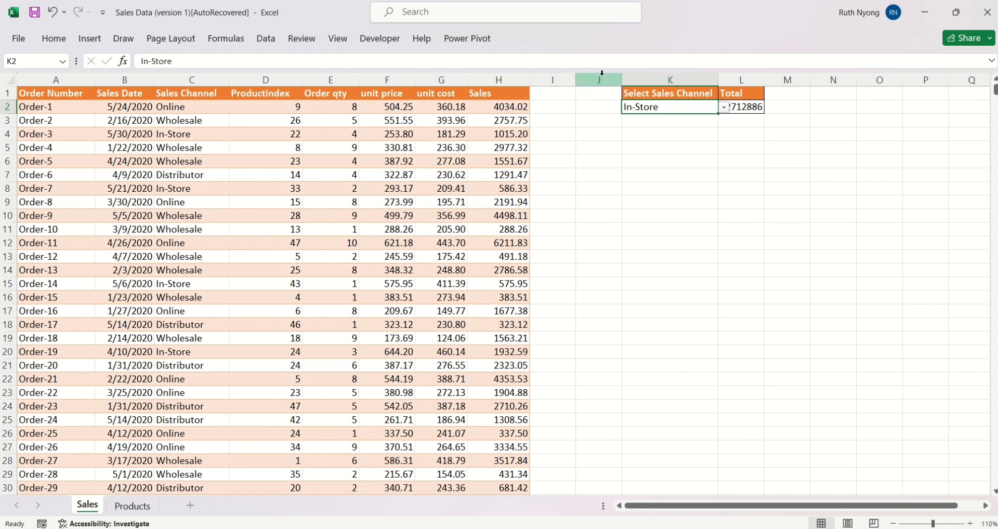
# Unprotect the Sales sheet by entering its password.
pyautogui.click(302, 39)
pyautogui.click(526, 73)
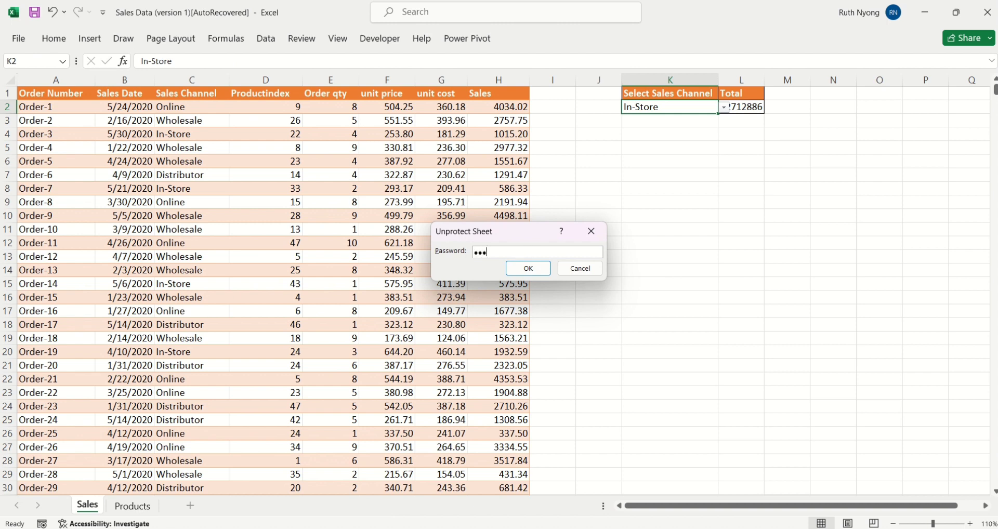
pyautogui.click(536, 269)
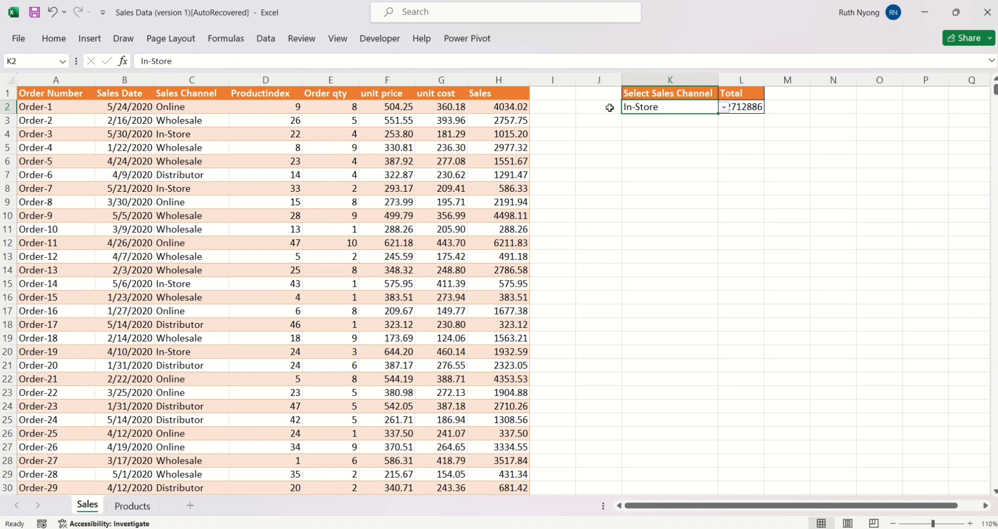
# Unlock cell K2 in its cell protection format so the sales channel selection stays editable under sheet protection.
pyautogui.rightClick(689, 109)
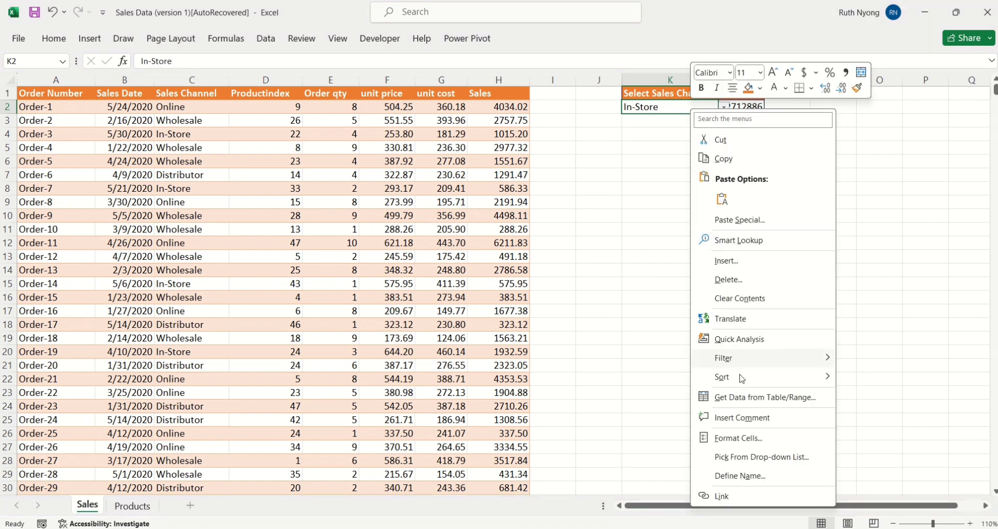
pyautogui.moveTo(742, 387)
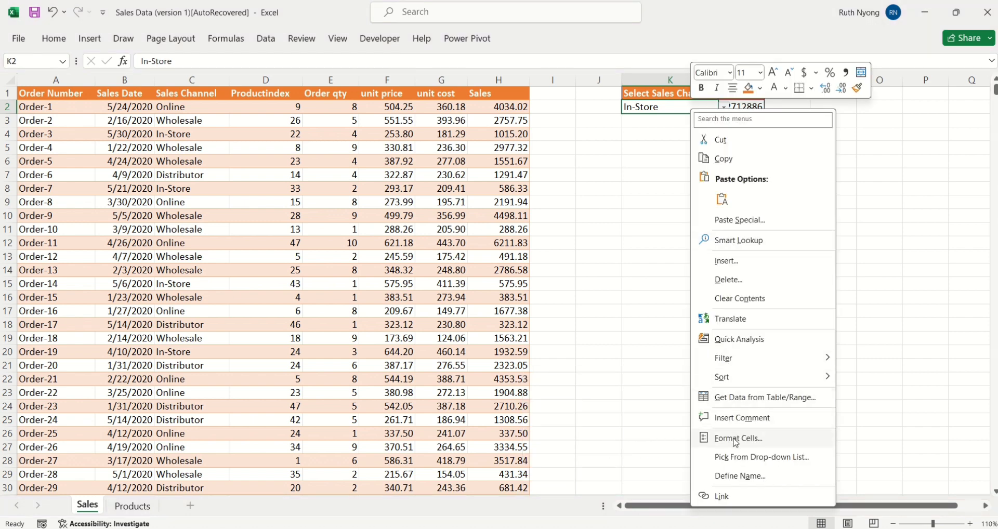
pyautogui.click(735, 438)
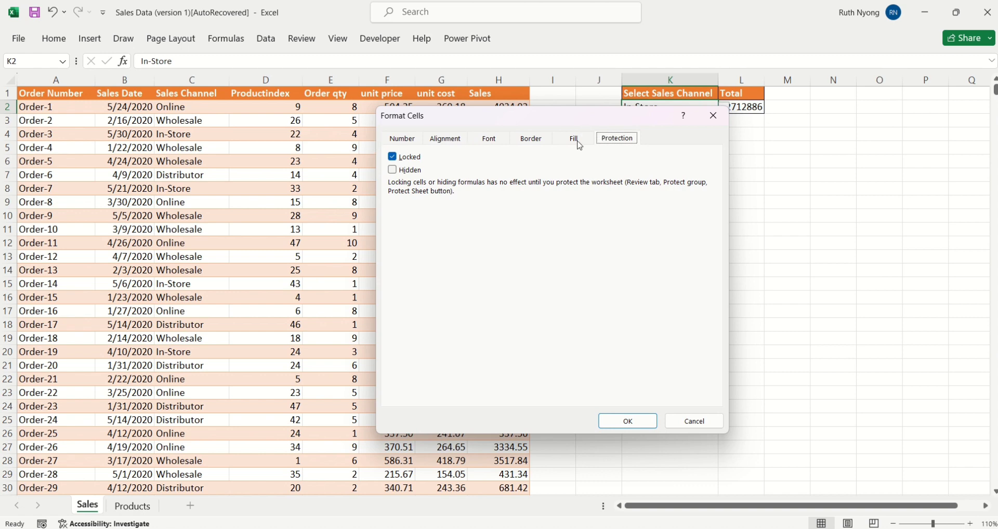
pyautogui.click(397, 162)
pyautogui.click(615, 425)
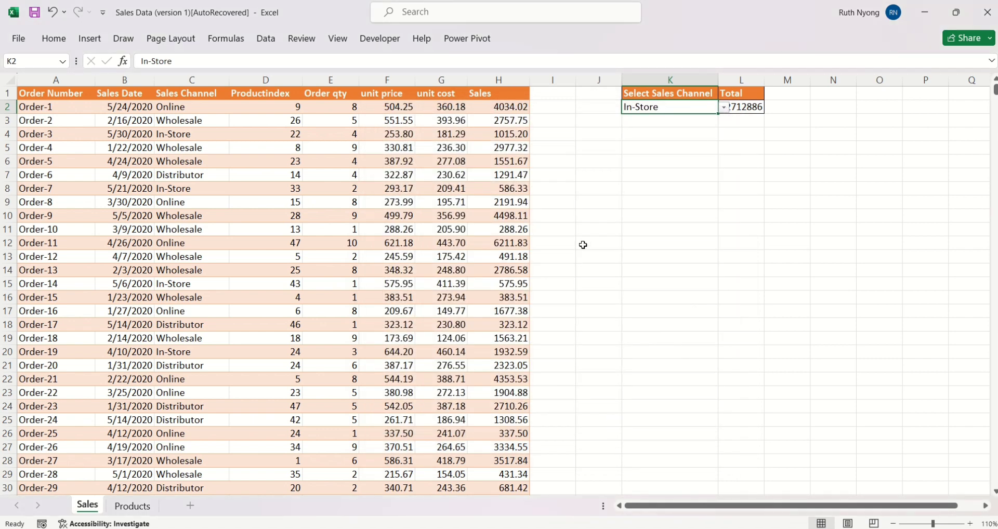
# Protect the Sales sheet with a password, disallowing selection of locked cells, and re-enter the password to confirm.
pyautogui.click(302, 38)
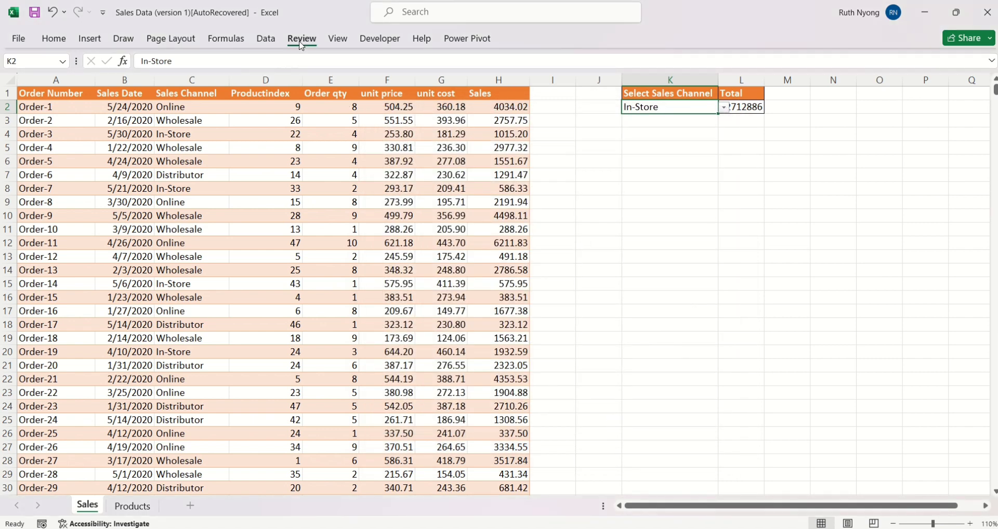
pyautogui.click(522, 83)
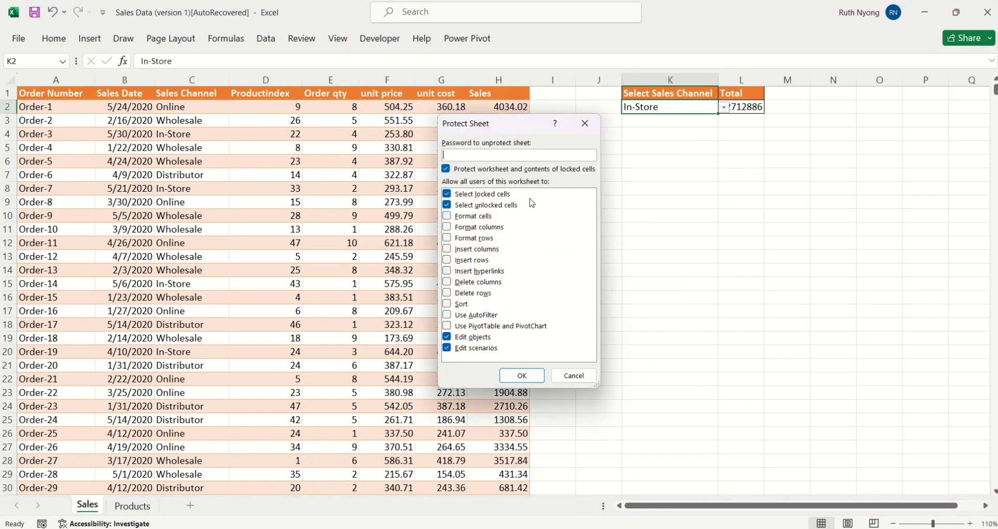
pyautogui.write('1')
pyautogui.click(450, 196)
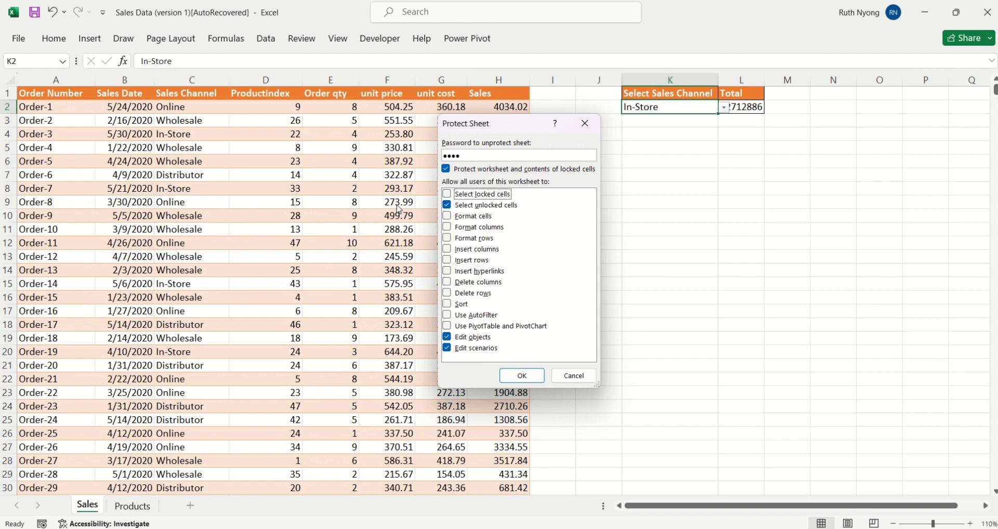
pyautogui.click(536, 379)
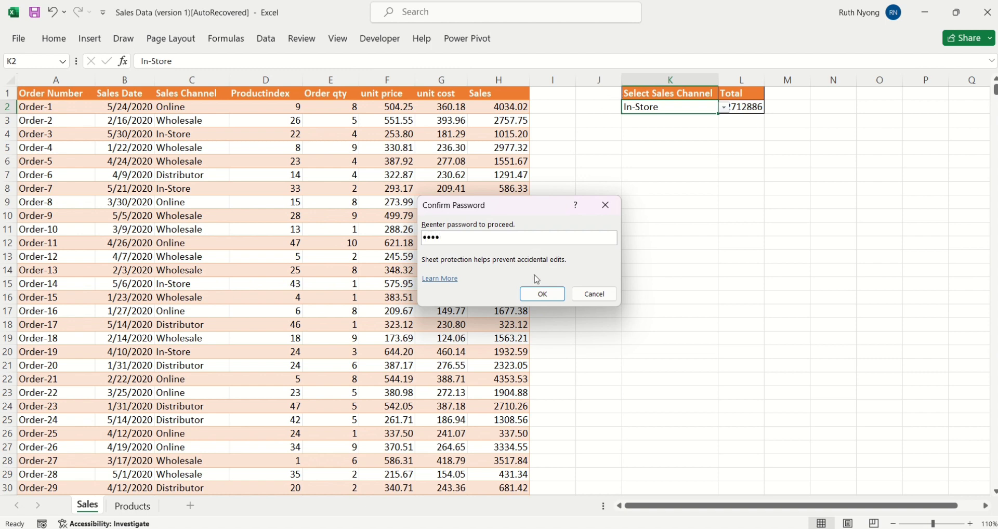
pyautogui.click(541, 293)
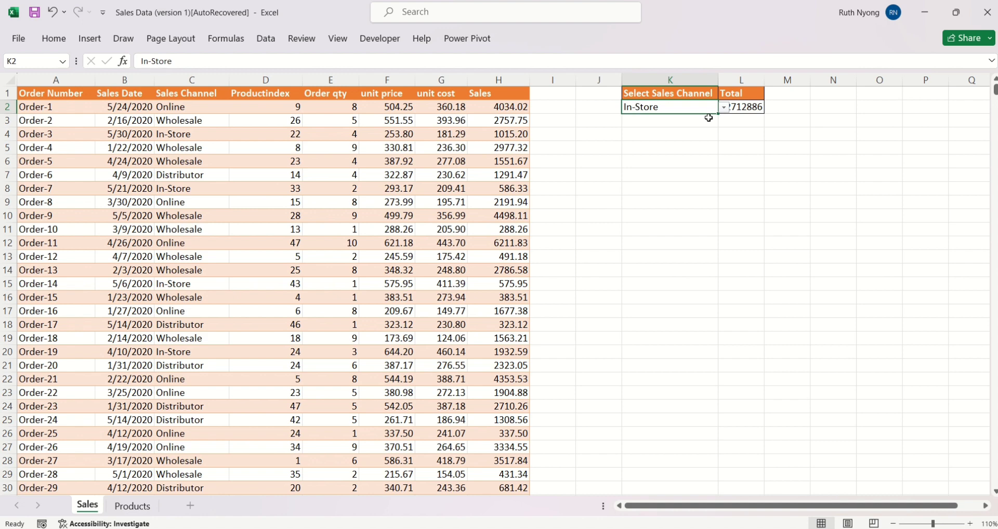
# Test the unlocked sales channel selector in K2 by choosing Online and then Wholesale.
pyautogui.click(724, 108)
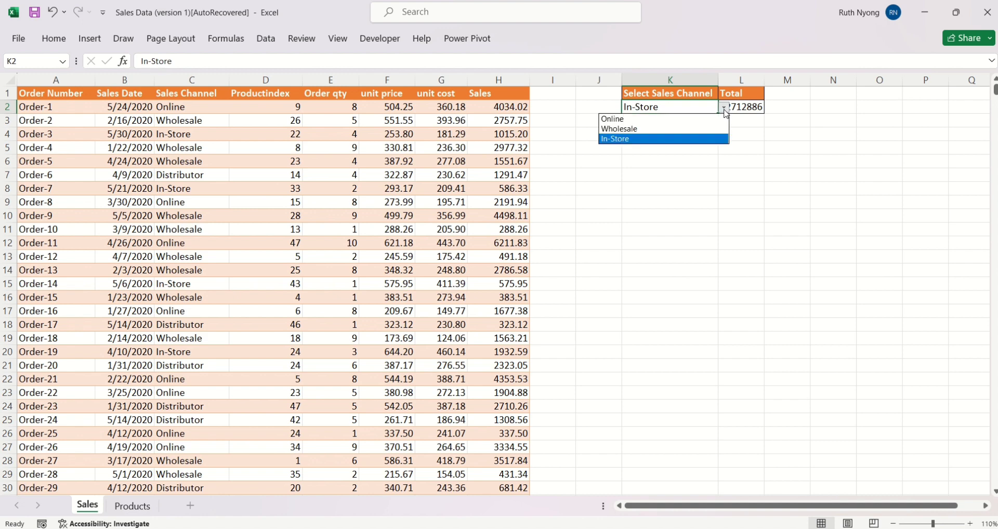
pyautogui.click(656, 119)
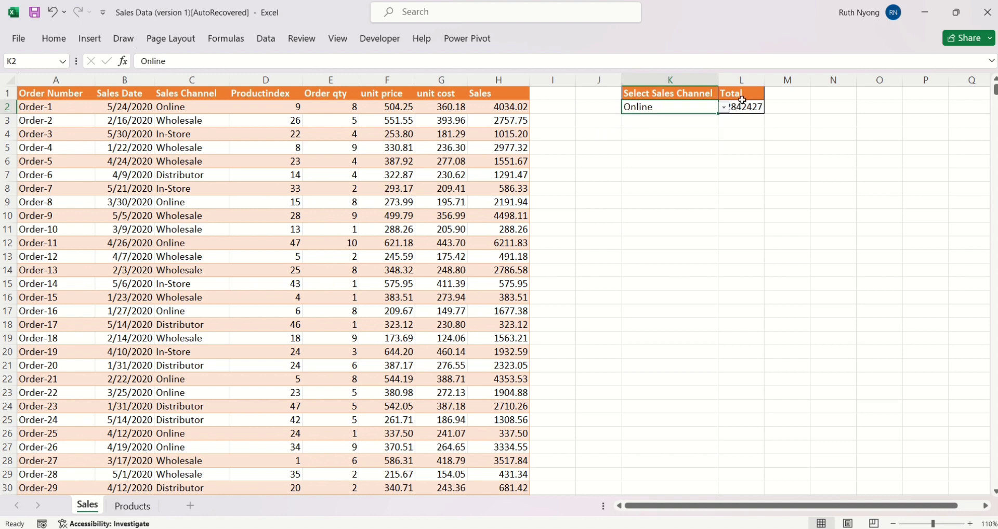
pyautogui.click(724, 108)
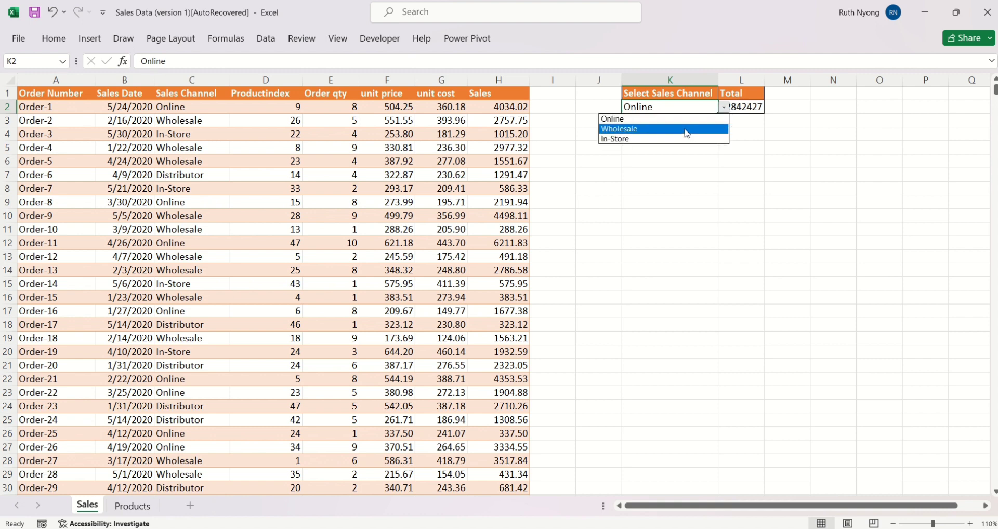
pyautogui.click(687, 129)
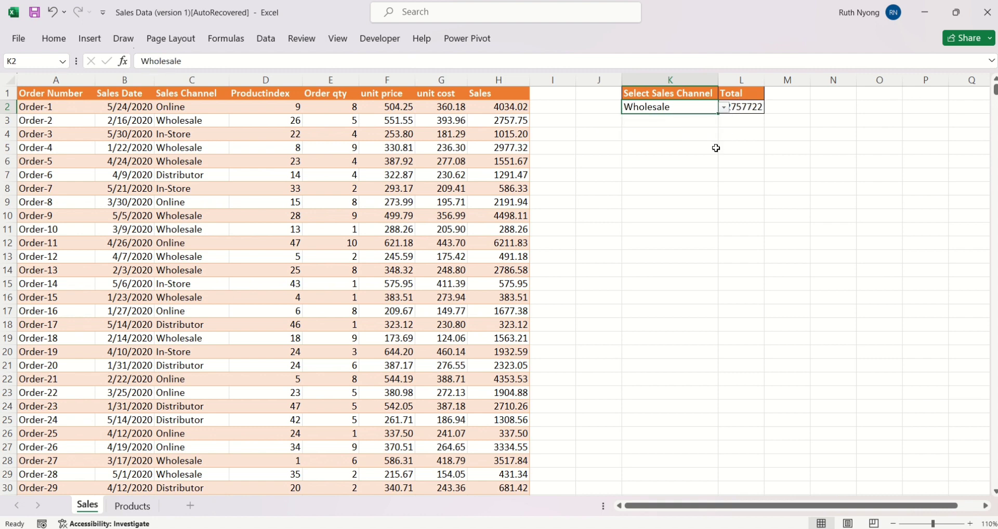